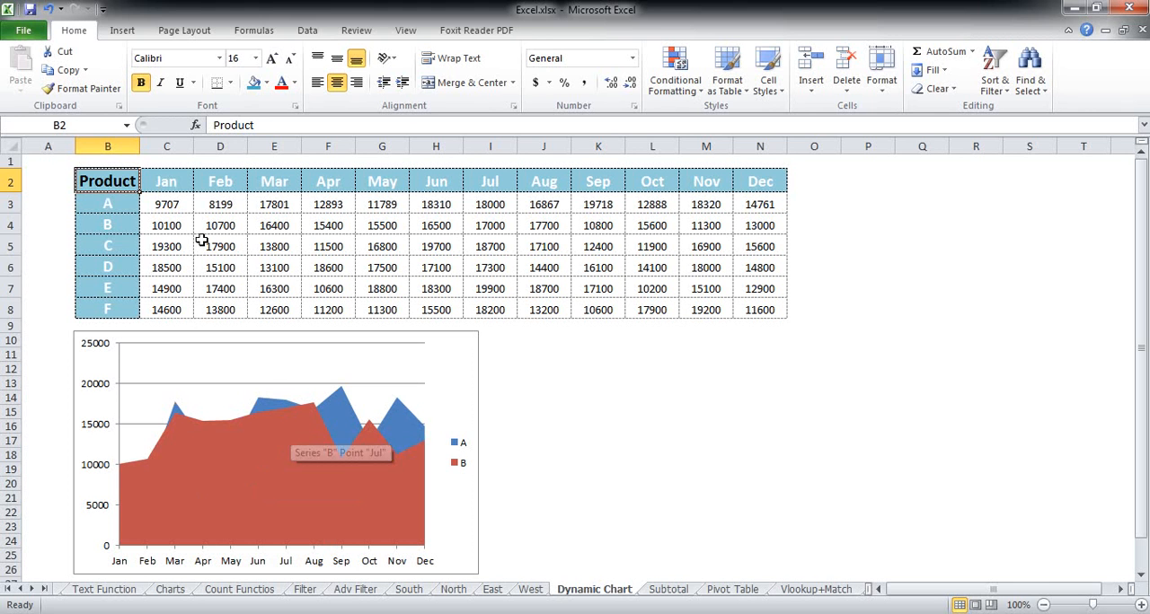
Step: Insert a 3-D Area chart of the monthly figures for products A and B and place it beside the existing area chart
{"action": "left_click", "coordinate": [177, 228]}
{"action": "left_click_drag", "start_coordinate": [117, 191], "coordinate": [760, 224]}
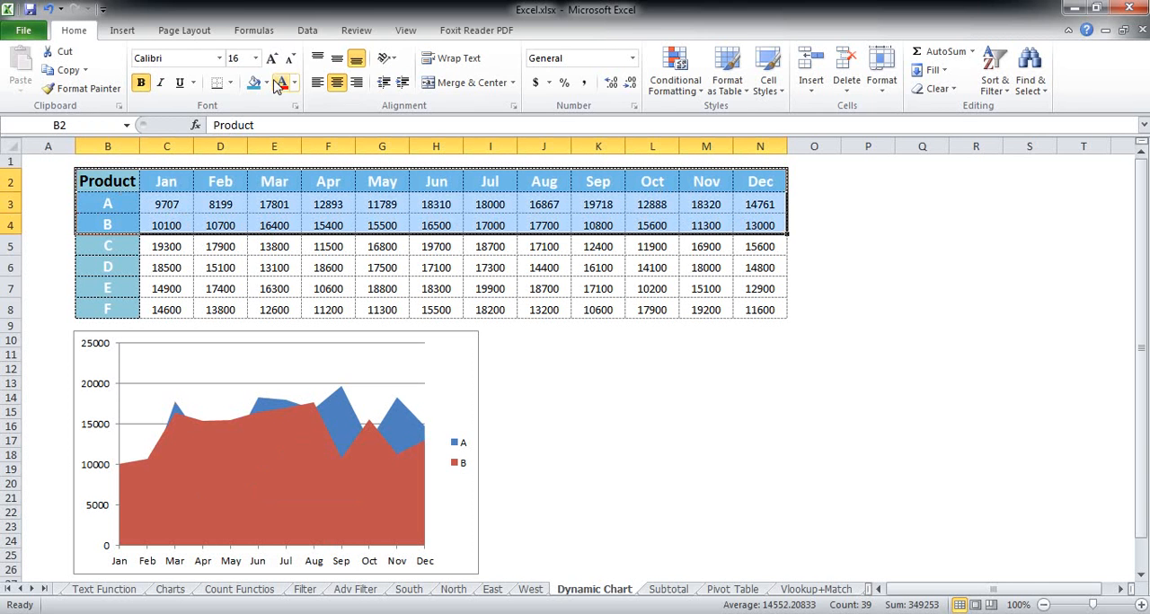
{"action": "left_click", "coordinate": [122, 31]}
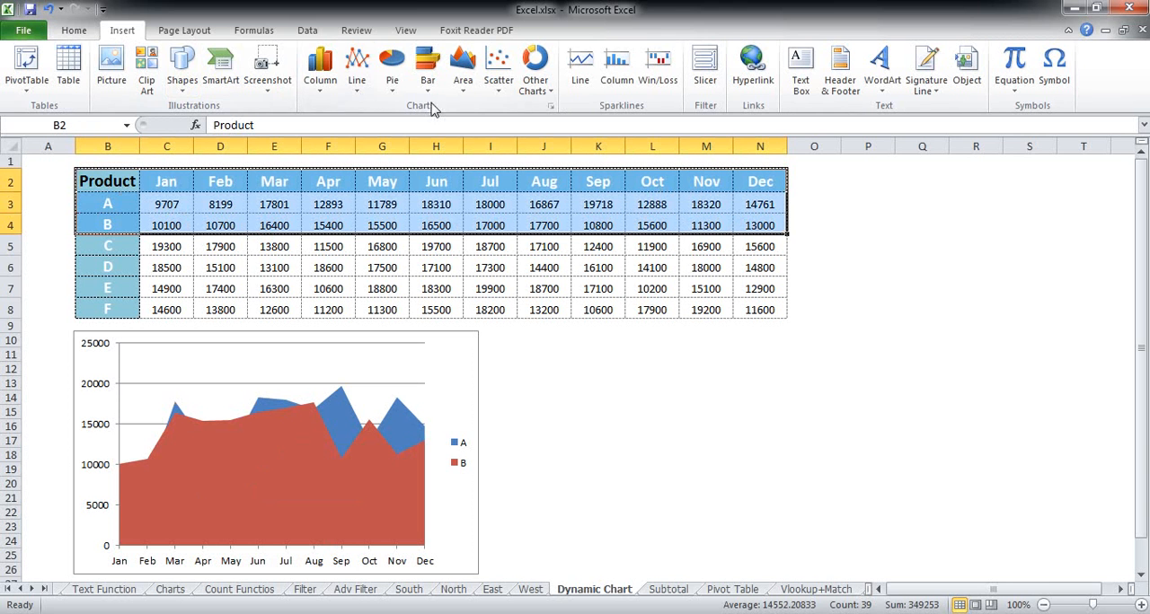
{"action": "left_click", "coordinate": [468, 93]}
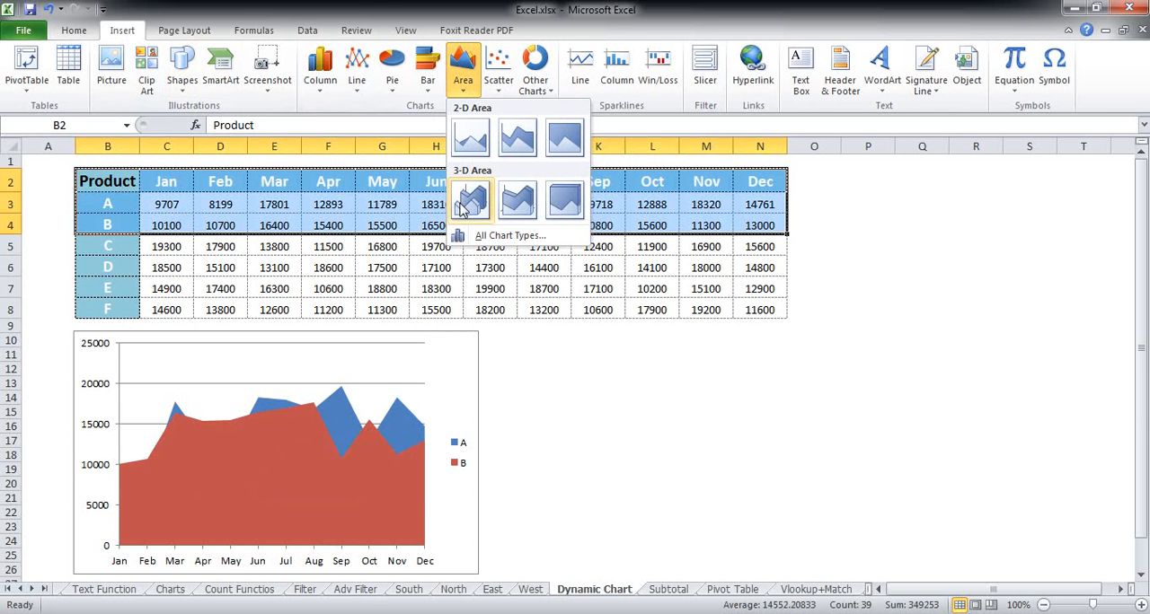
{"action": "left_click", "coordinate": [463, 206]}
{"action": "left_click_drag", "start_coordinate": [531, 258], "coordinate": [640, 331]}
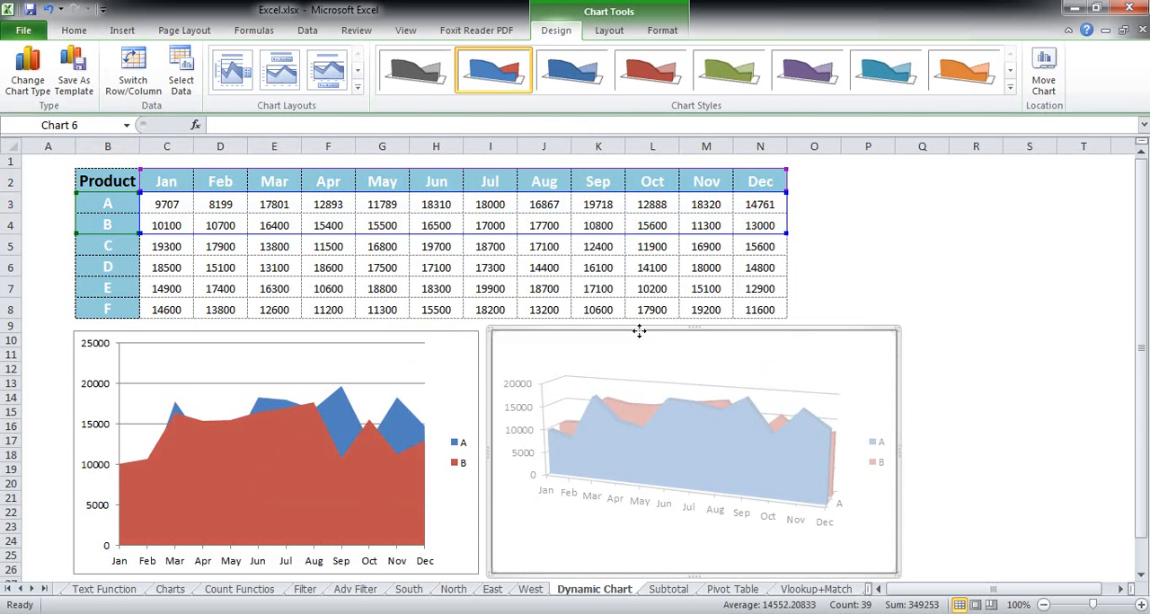
{"action": "left_click", "coordinate": [867, 270]}
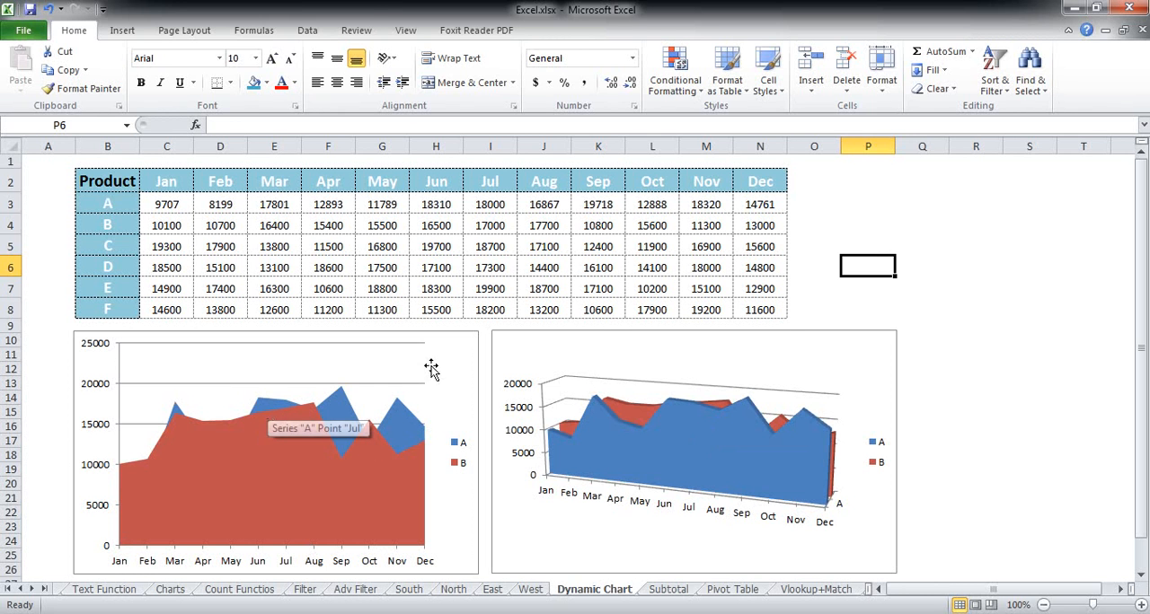
{"action": "left_click", "coordinate": [787, 335]}
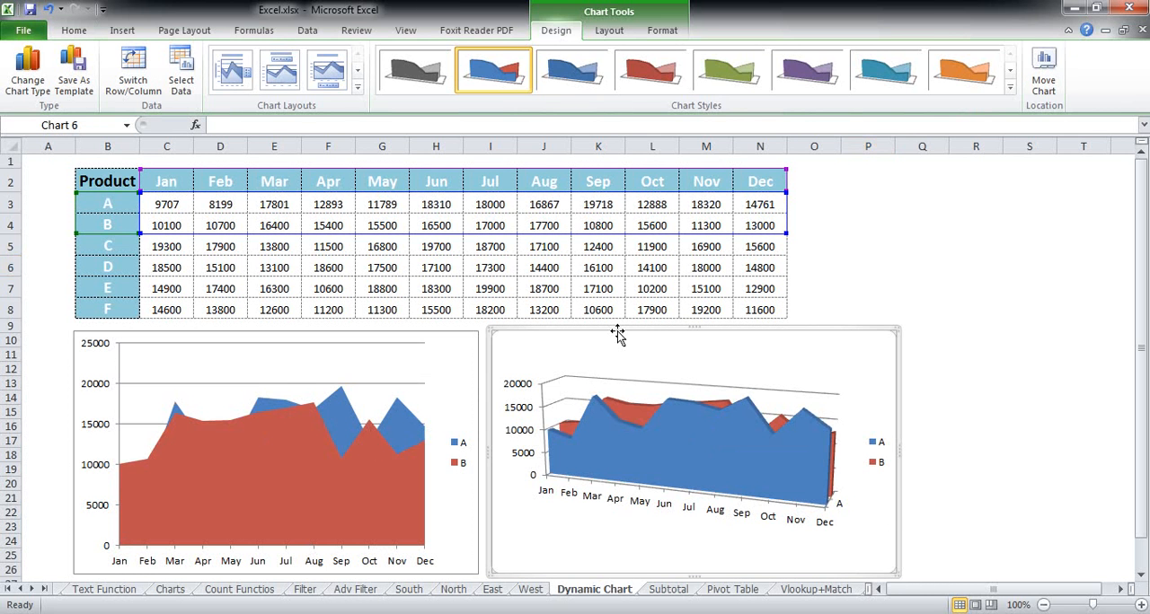
{"action": "left_click", "coordinate": [447, 282]}
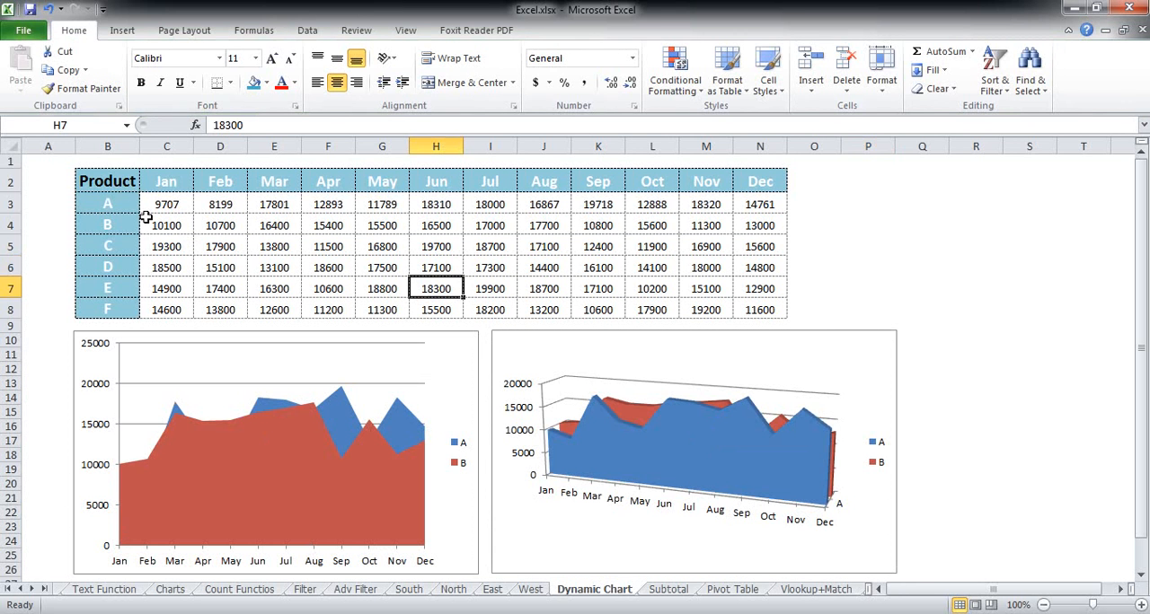
Step: Insert a Stacked Area in 3-D chart from the product A and B rows with headers and place it over the 3-D Area chart
{"action": "left_click_drag", "start_coordinate": [122, 183], "coordinate": [760, 226]}
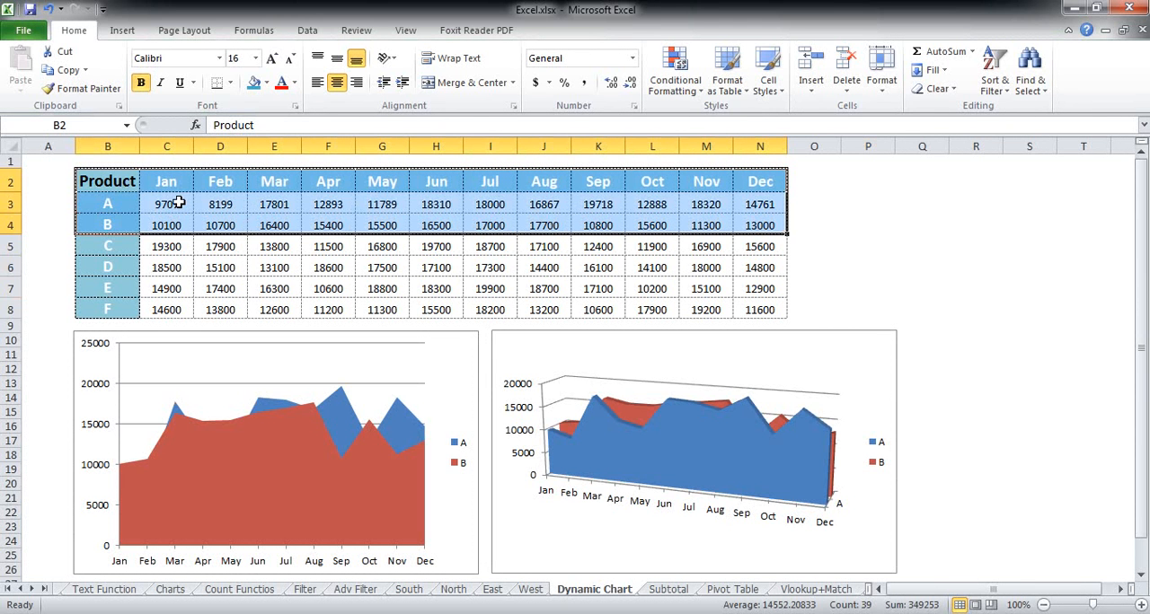
{"action": "left_click", "coordinate": [124, 30]}
{"action": "left_click", "coordinate": [465, 97]}
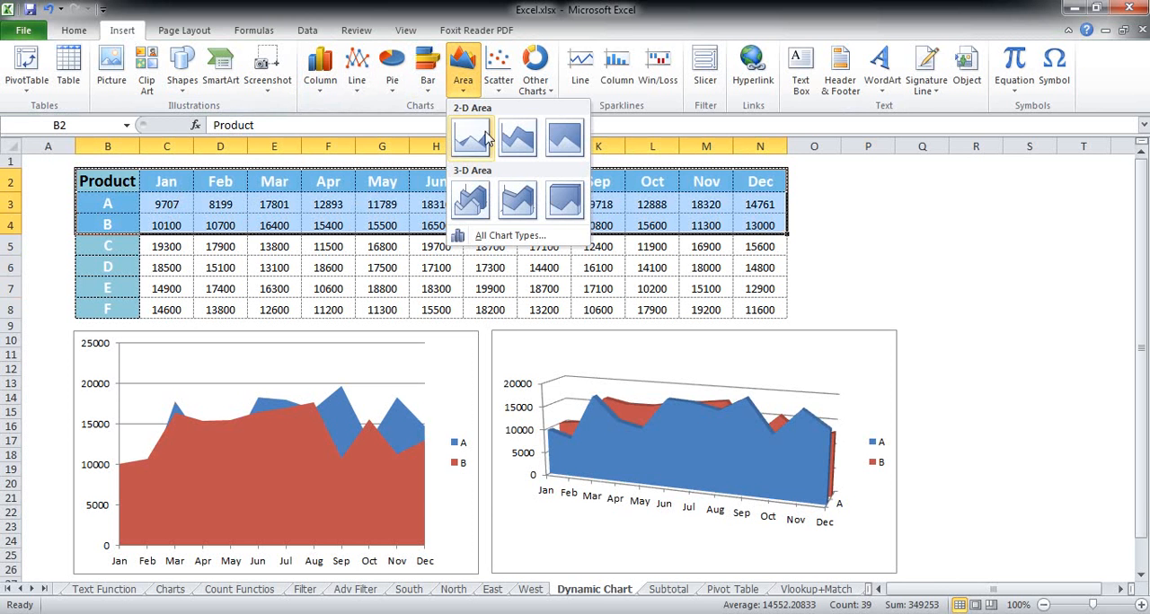
{"action": "left_click", "coordinate": [518, 200]}
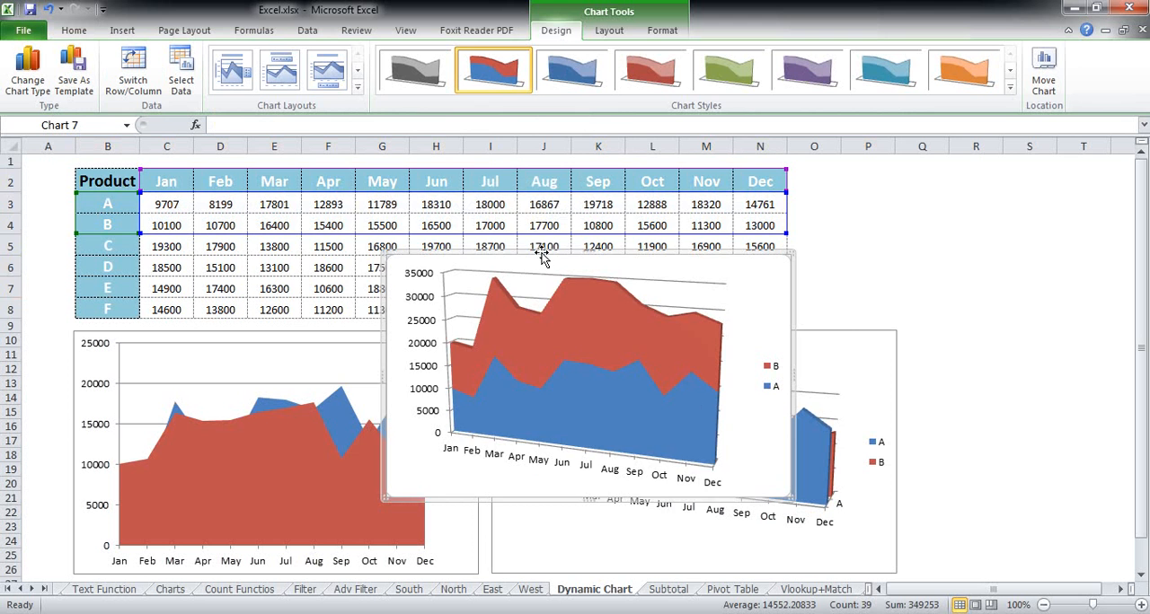
{"action": "left_click_drag", "start_coordinate": [542, 253], "coordinate": [647, 329]}
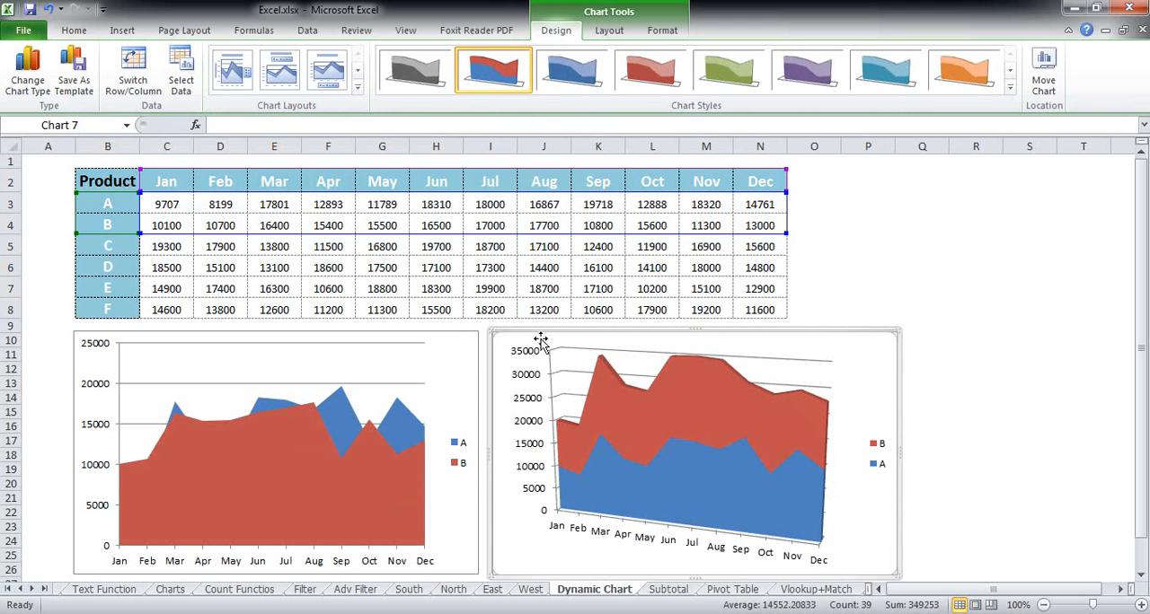
{"action": "left_click", "coordinate": [328, 288]}
Step: Insert a 2-D Stacked Area chart for products A and B and place it over the original 2-D area chart
{"action": "left_click_drag", "start_coordinate": [104, 180], "coordinate": [753, 225]}
{"action": "left_click", "coordinate": [124, 31]}
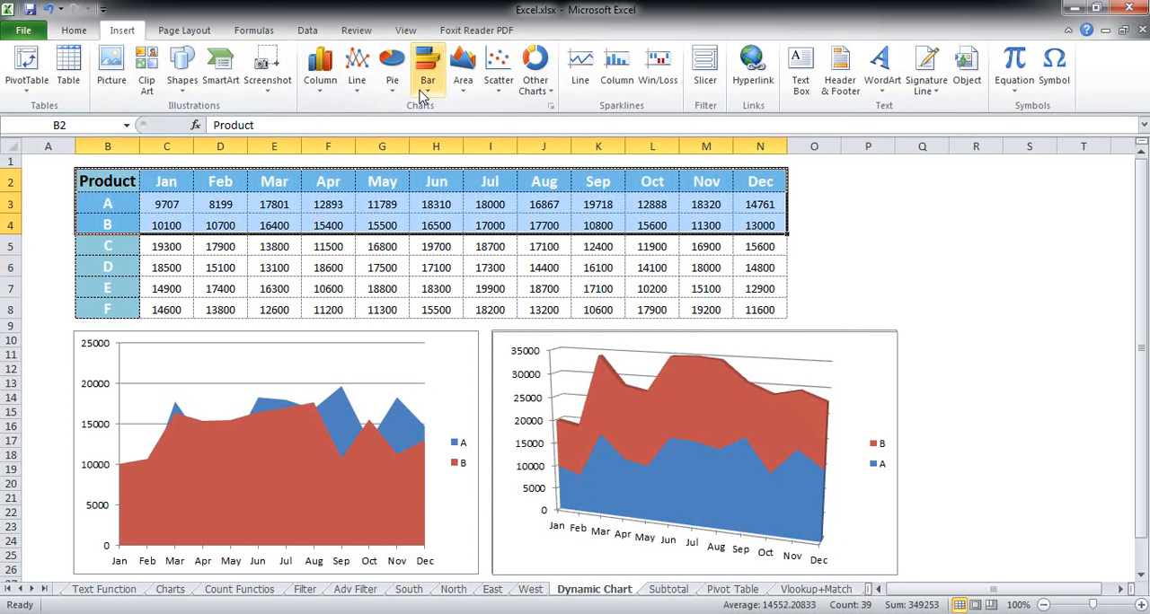
{"action": "left_click", "coordinate": [463, 72]}
{"action": "left_click", "coordinate": [517, 139]}
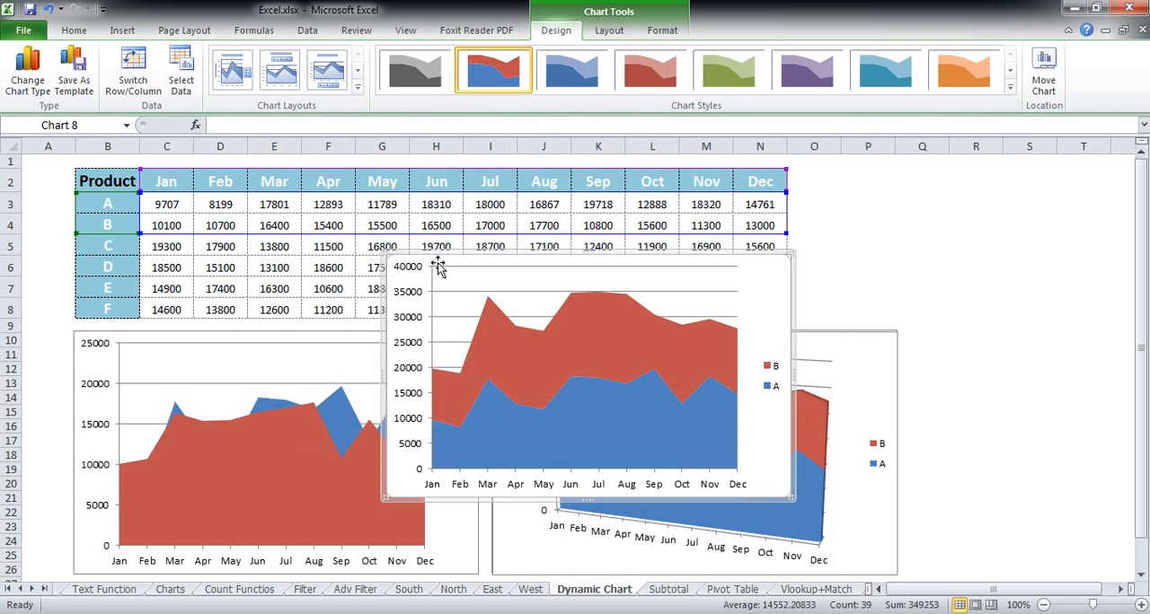
{"action": "left_click_drag", "start_coordinate": [438, 258], "coordinate": [122, 331]}
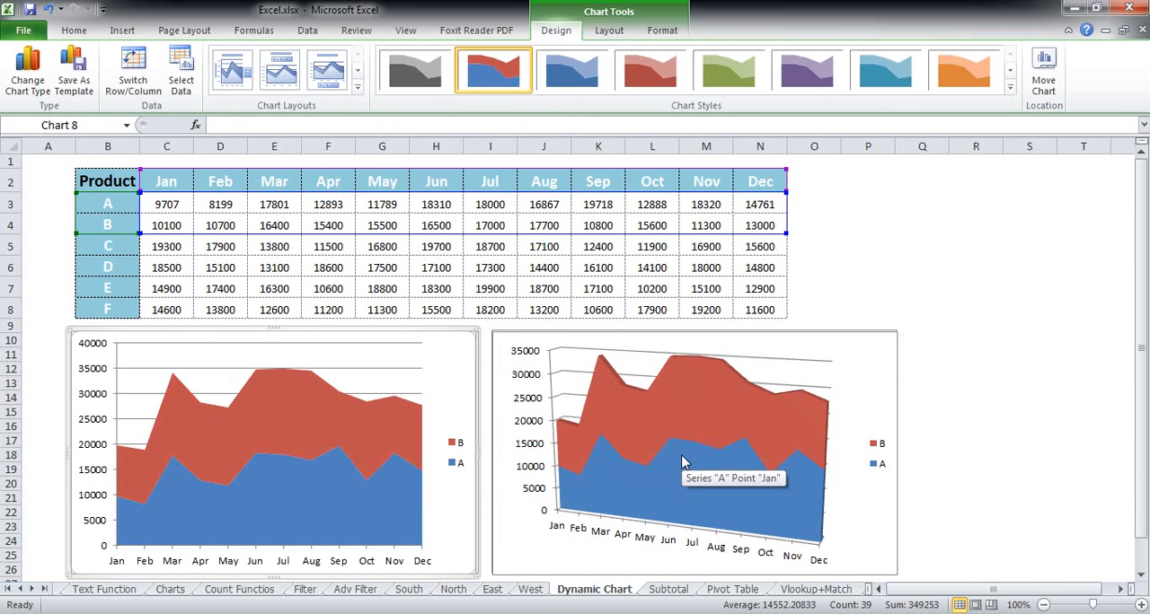
{"action": "left_click", "coordinate": [1023, 342]}
Step: Insert a 100% Stacked Area in 3-D chart for products A and B and place it over the 3-D stacked area chart
{"action": "left_click_drag", "start_coordinate": [108, 184], "coordinate": [753, 226]}
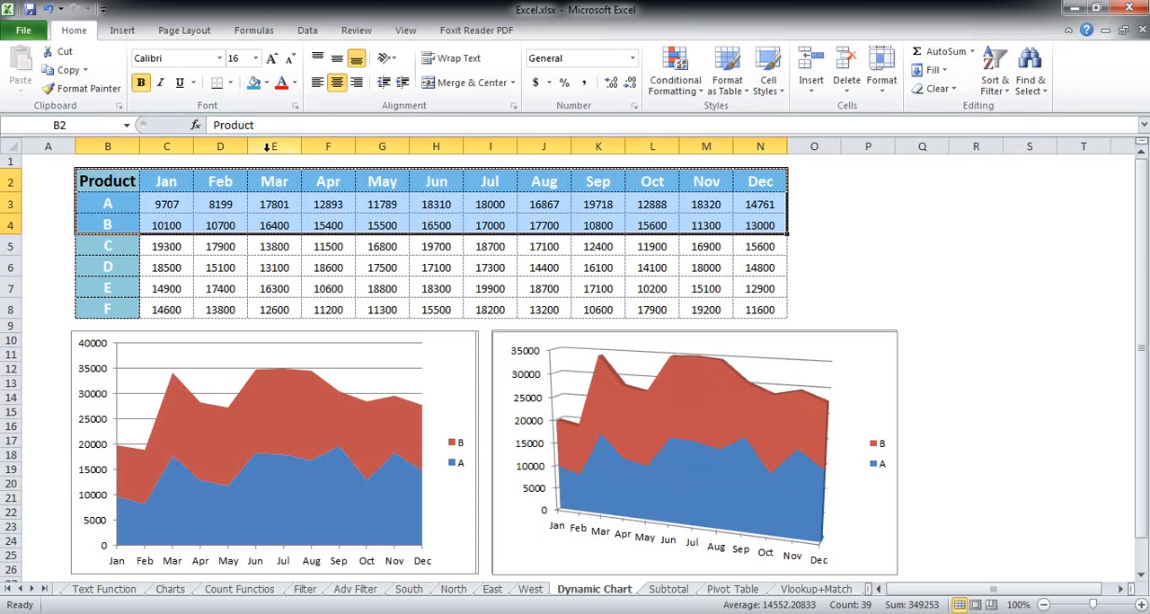
{"action": "left_click", "coordinate": [124, 36]}
{"action": "left_click", "coordinate": [465, 97]}
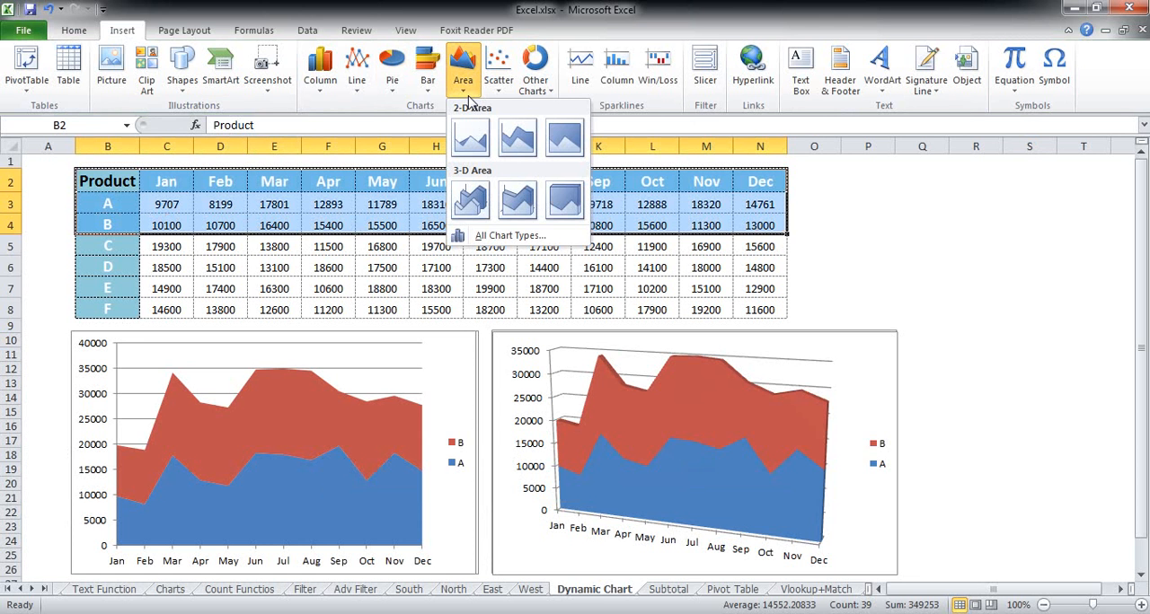
{"action": "left_click", "coordinate": [573, 209]}
{"action": "left_click_drag", "start_coordinate": [532, 255], "coordinate": [637, 322]}
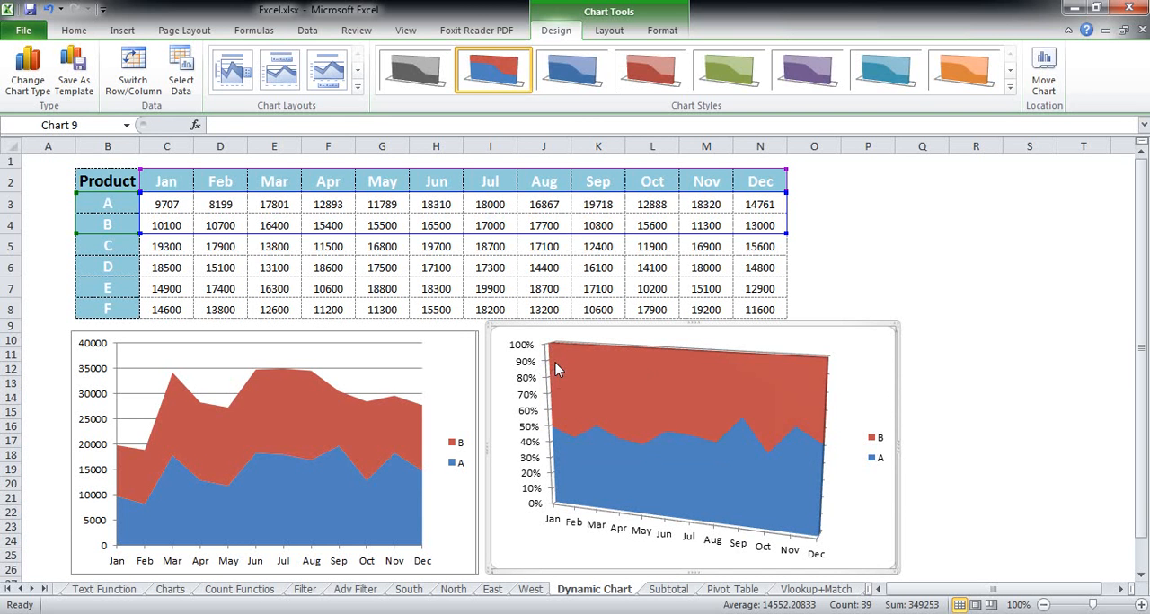
{"action": "left_click", "coordinate": [325, 270]}
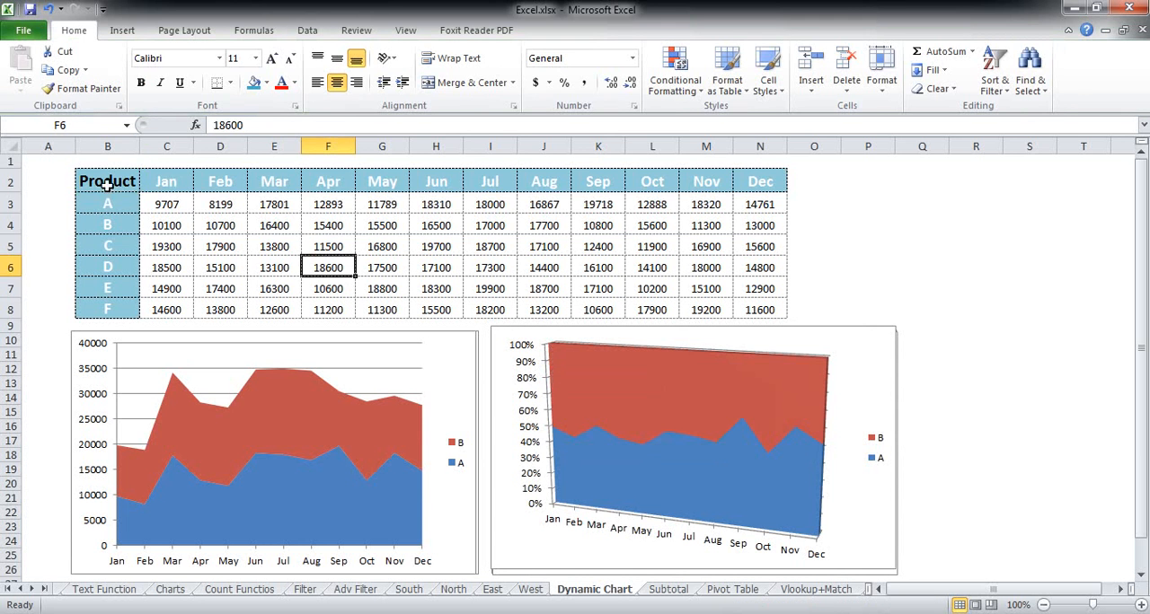
Step: Insert a 2-D 100% Stacked Area chart for products A and B and place it over the 2-D stacked area chart
{"action": "left_click_drag", "start_coordinate": [107, 185], "coordinate": [763, 223]}
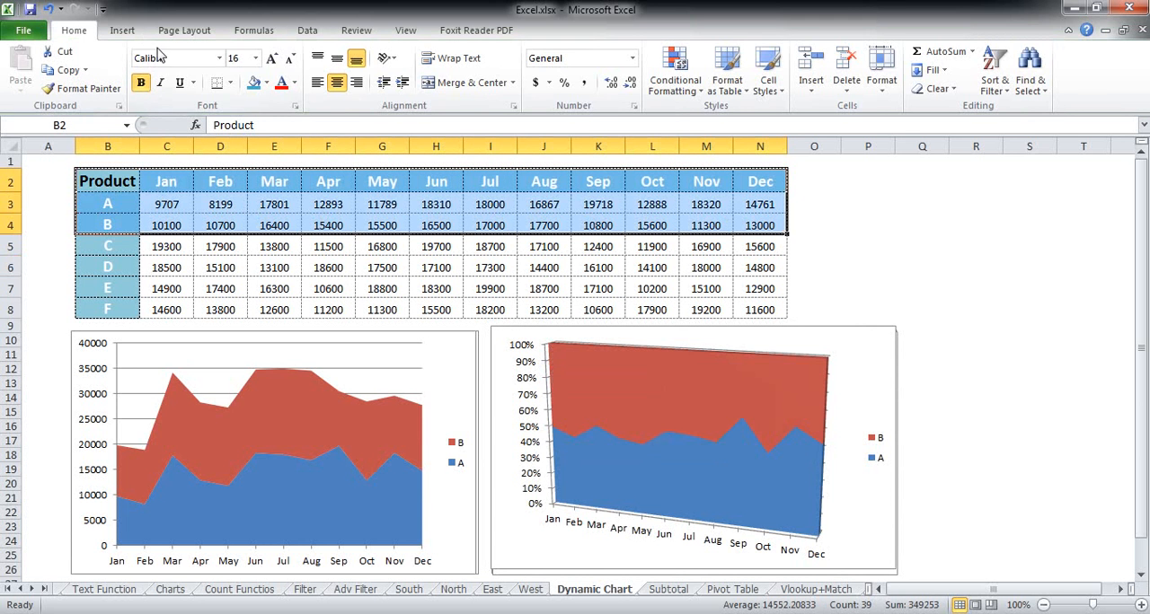
{"action": "left_click", "coordinate": [122, 31]}
{"action": "left_click", "coordinate": [462, 77]}
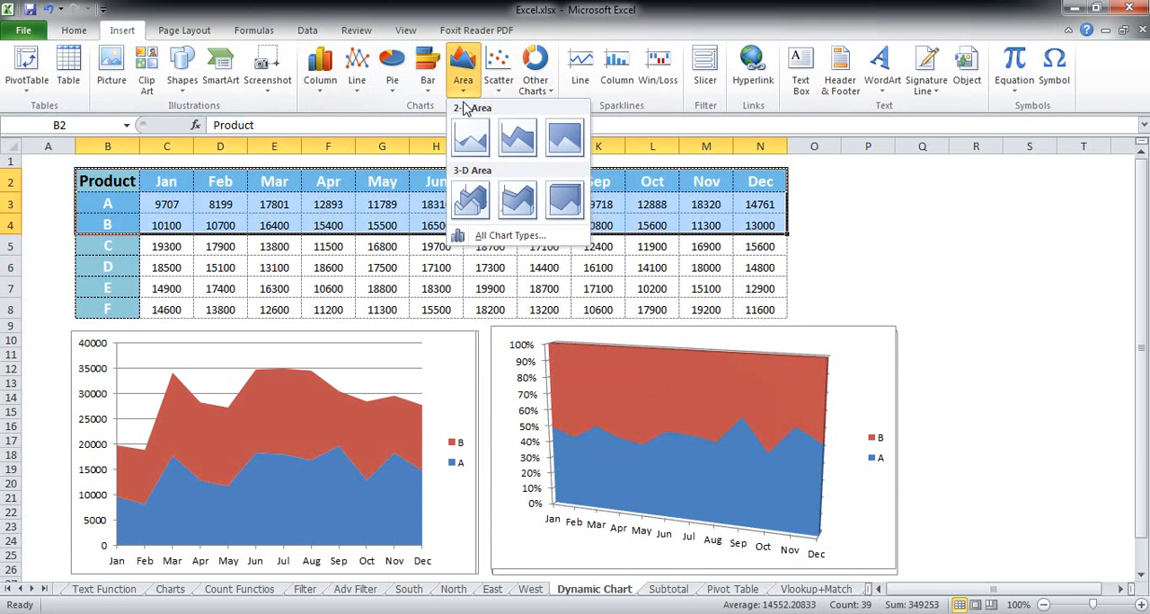
{"action": "left_click", "coordinate": [564, 140]}
{"action": "left_click_drag", "start_coordinate": [462, 251], "coordinate": [150, 324]}
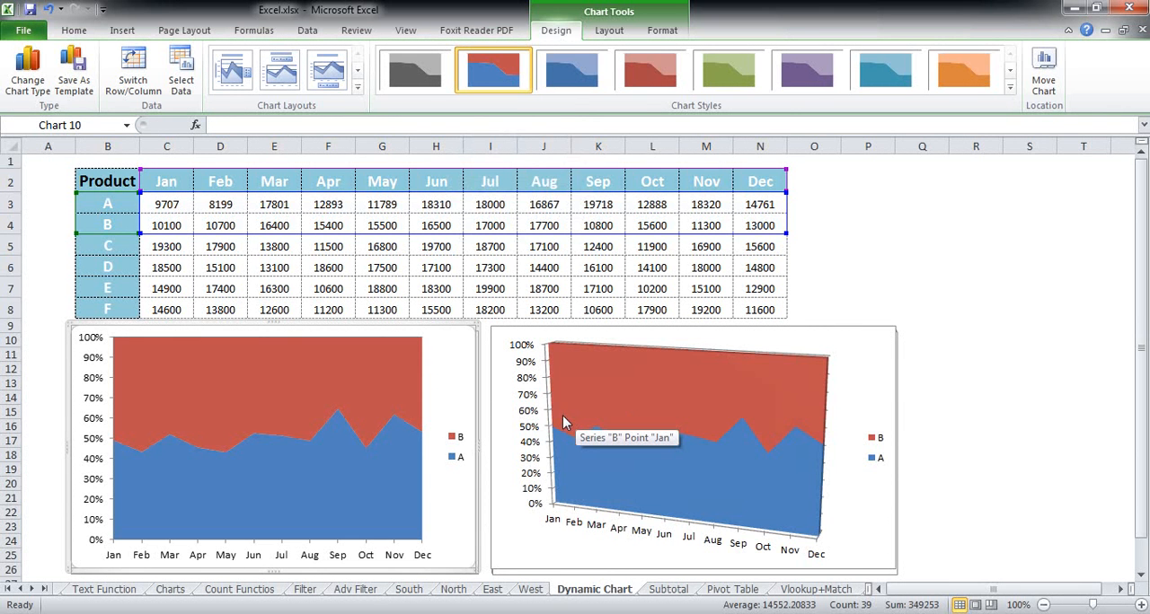
{"action": "left_click", "coordinate": [935, 276]}
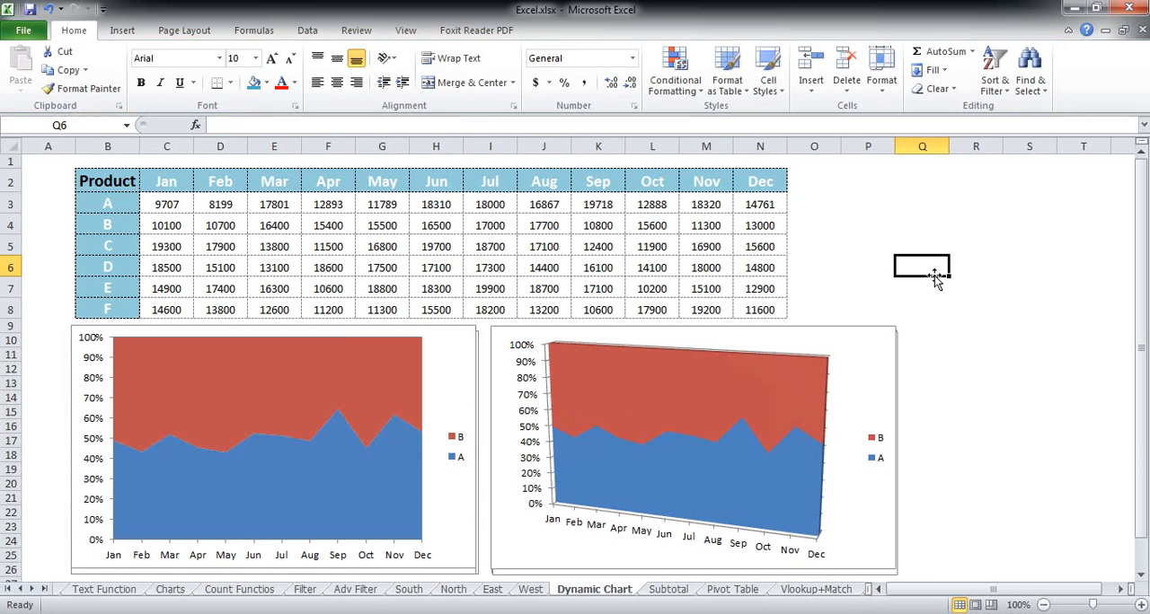